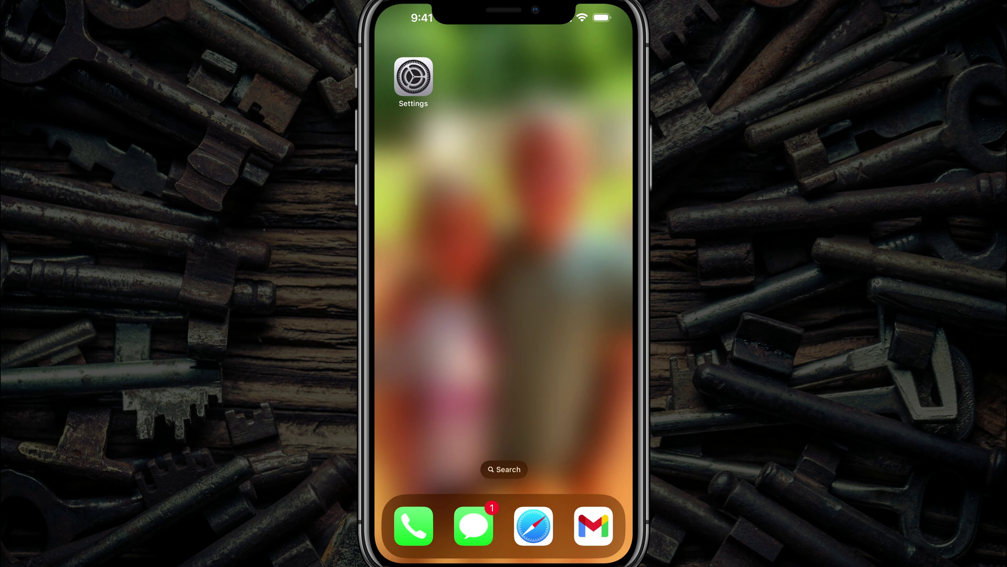
- Open Settings and go to the Passwords section
left_click(413, 76)
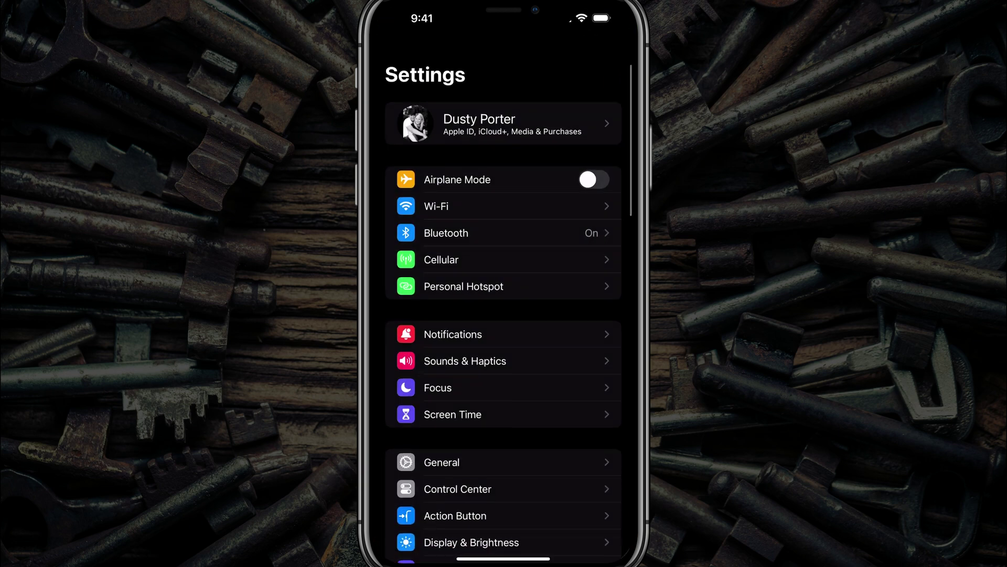
scroll(504, 315, "down", 10)
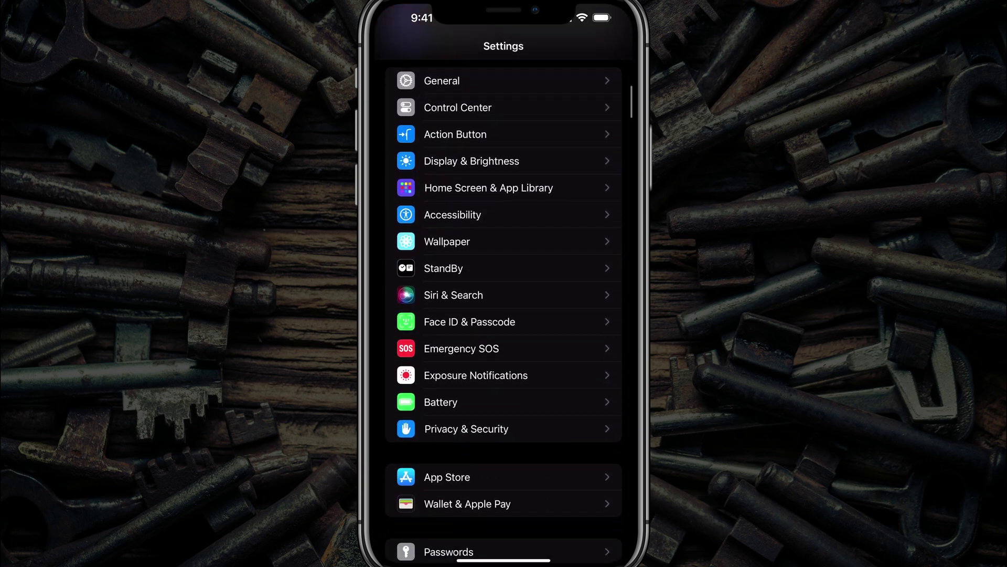
scroll(504, 314, "down", 10)
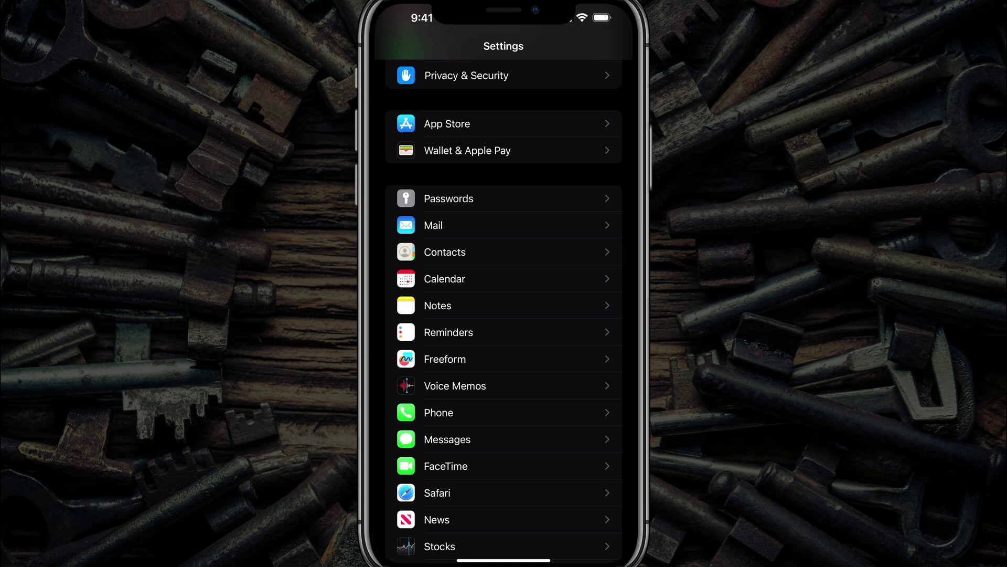
left_click(503, 199)
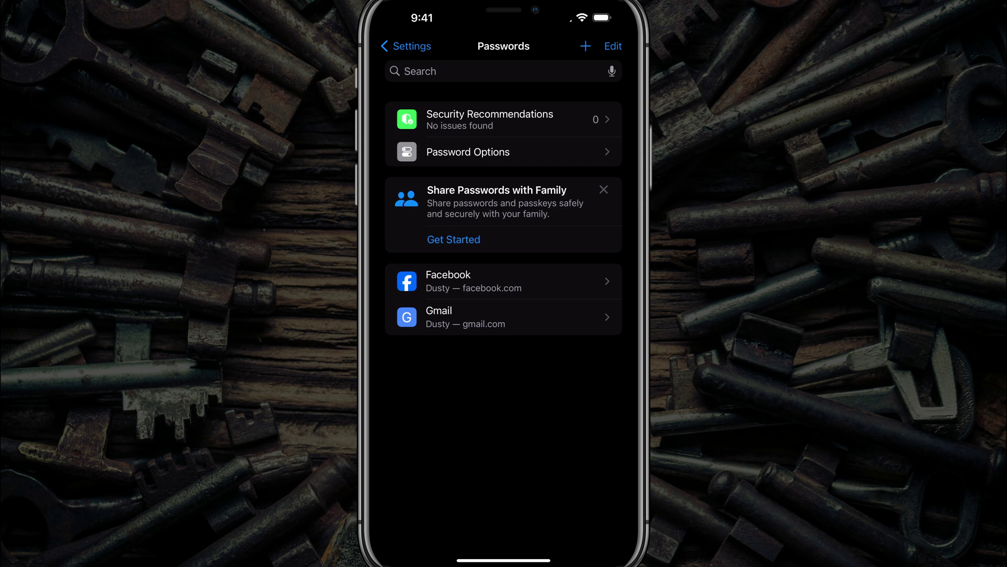
- Close the Share Passwords with Family card in the Passwords list
left_click(604, 190)
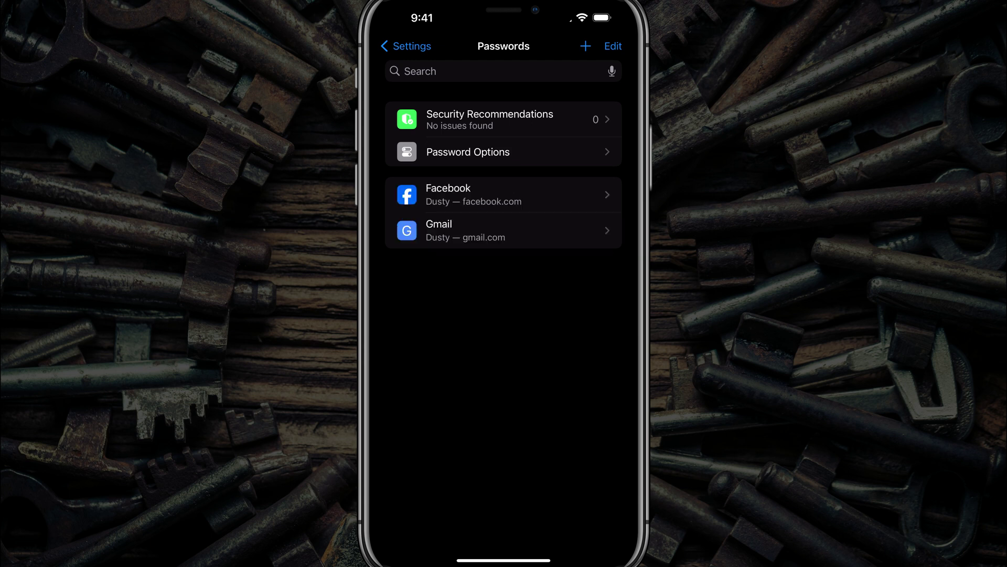
left_click(503, 151)
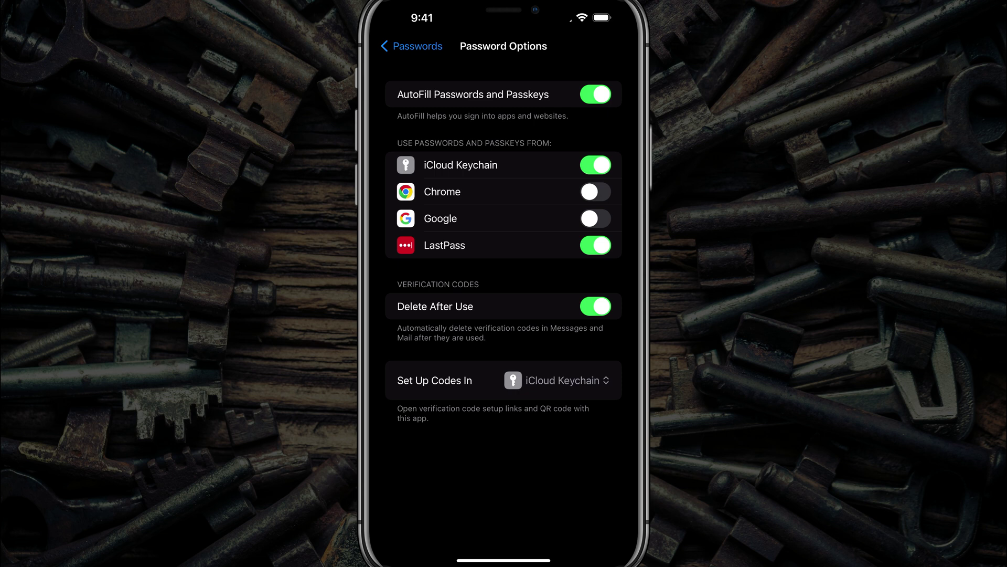
left_click(412, 45)
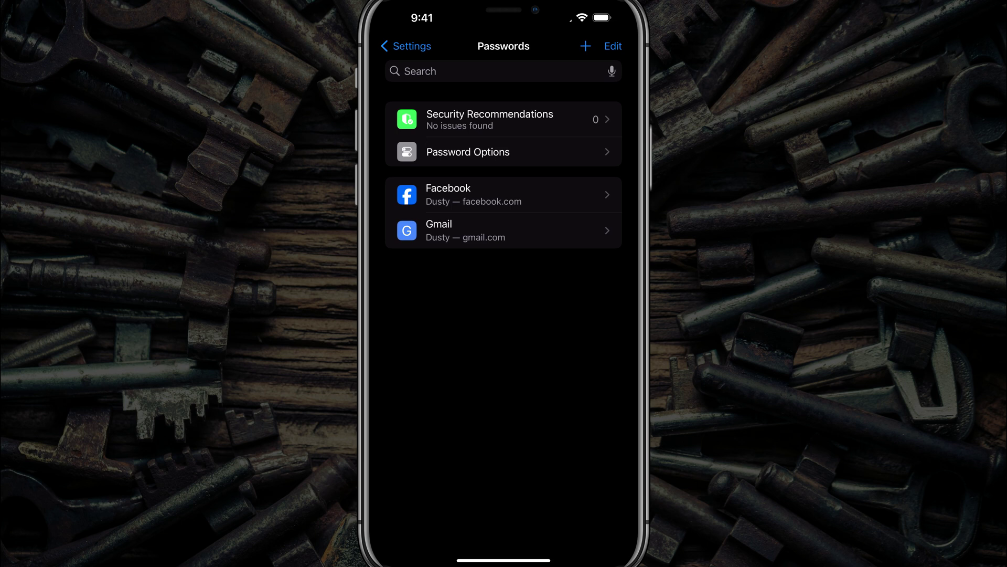
left_click(504, 152)
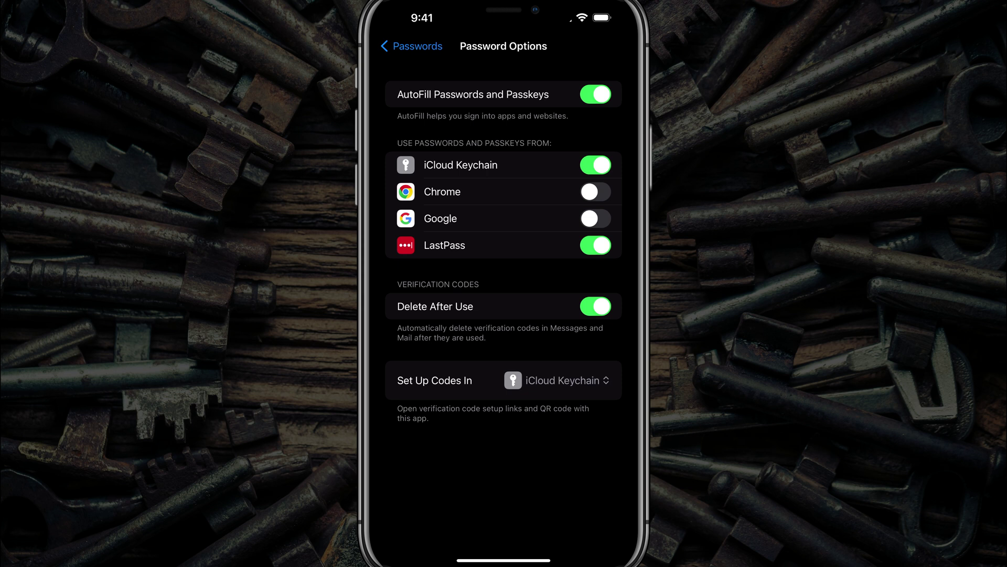
left_click(411, 46)
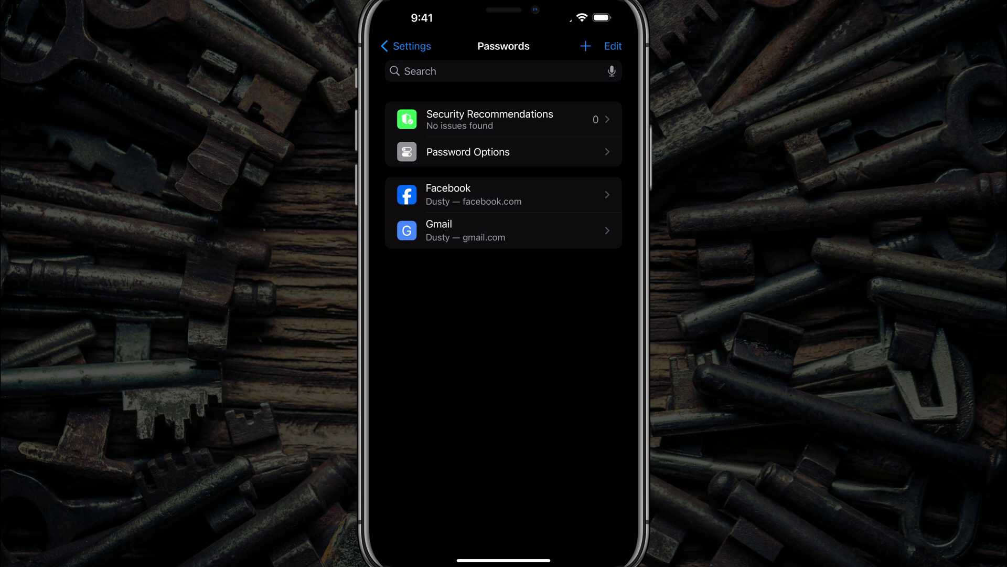
- Open the Facebook login and bring up, then dismiss, its Copy Password option
left_click(504, 194)
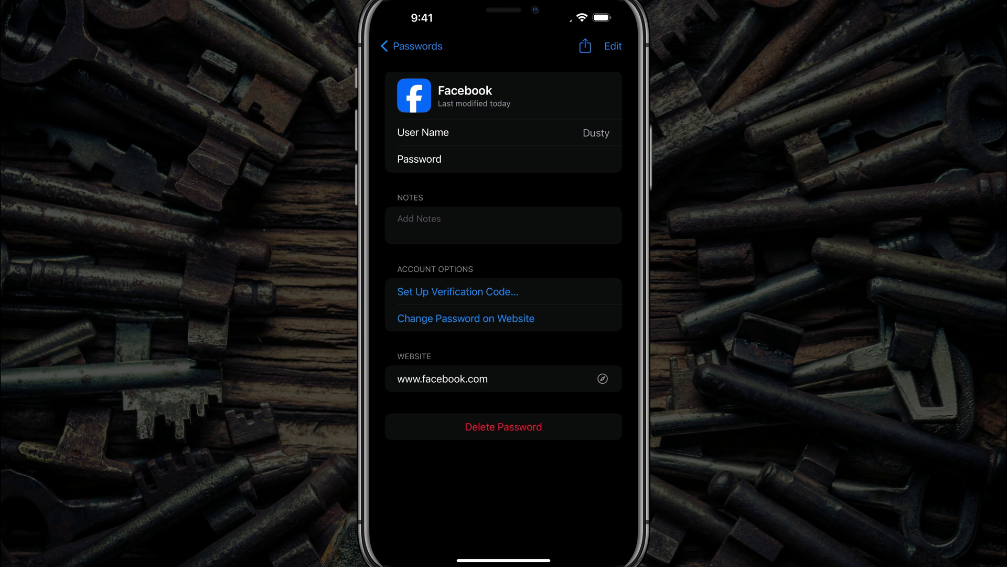
left_click(504, 159)
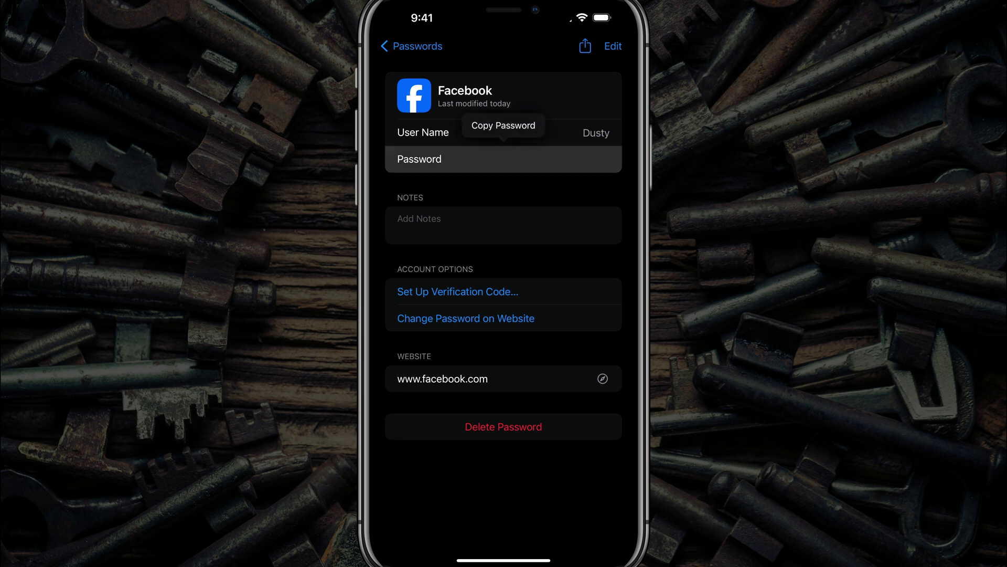
left_click(503, 125)
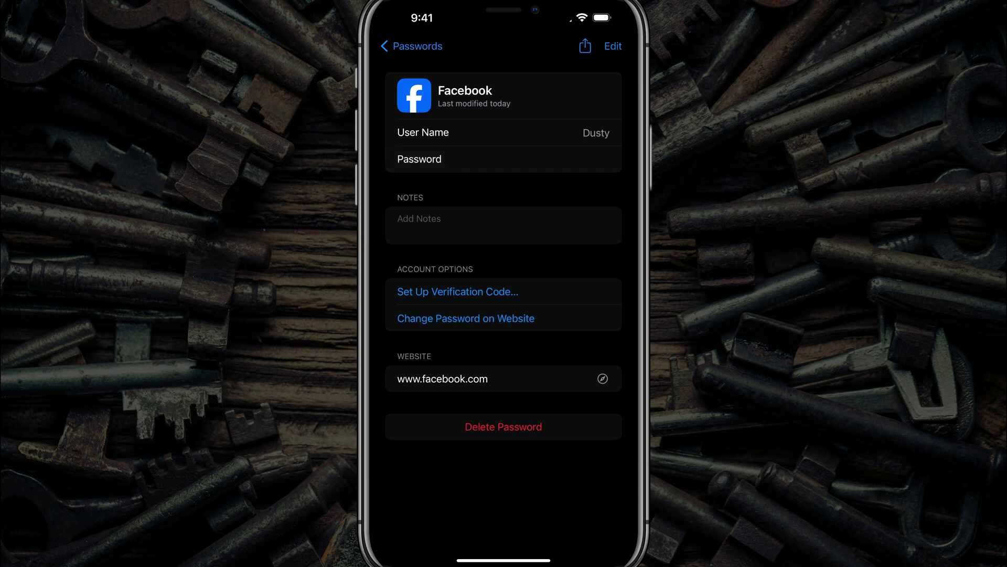
- Go back from the Facebook details to the Passwords list
left_click(411, 46)
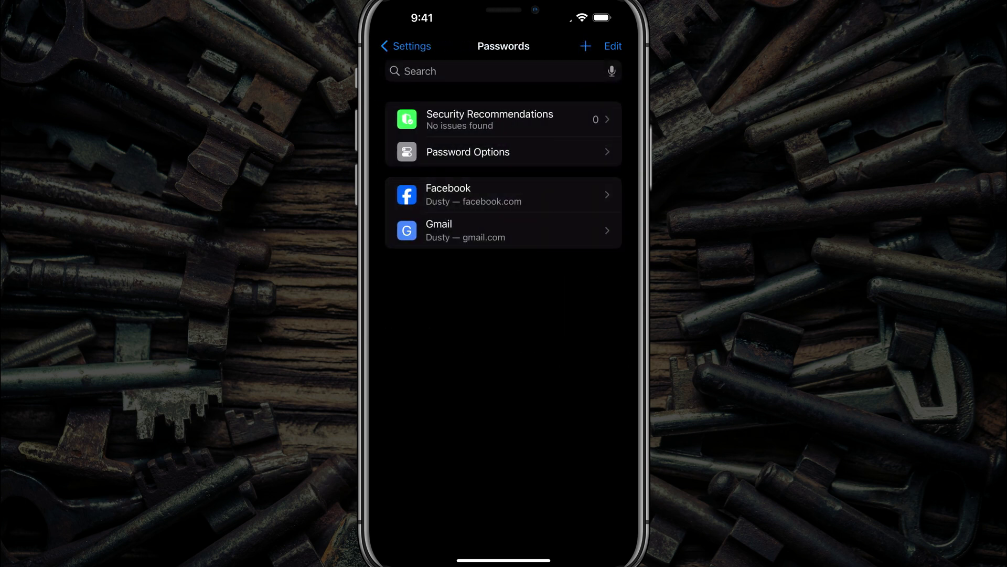